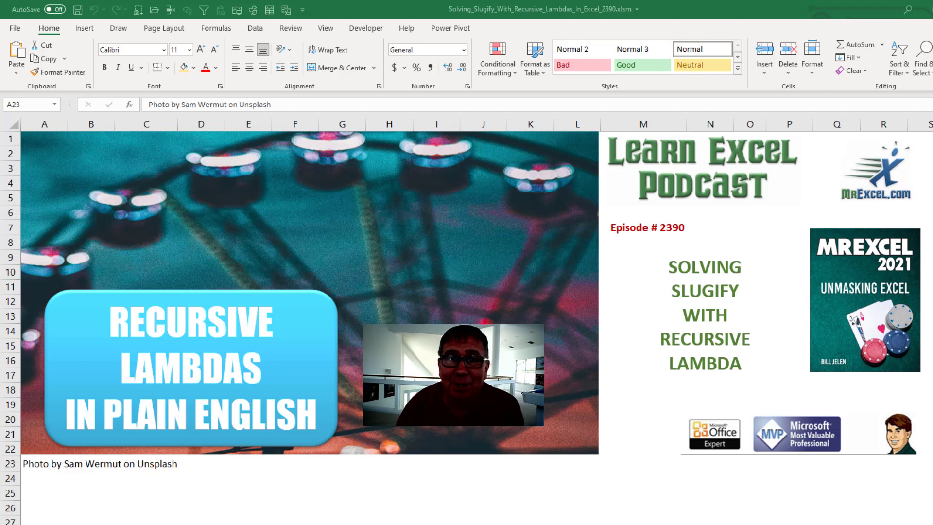
# Review the row 3 formulas of the character-by-character worksheet, from the Character column through Phrase, Index and Are We Done?
pyautogui.hotkey('ctrl', 'pagedown')
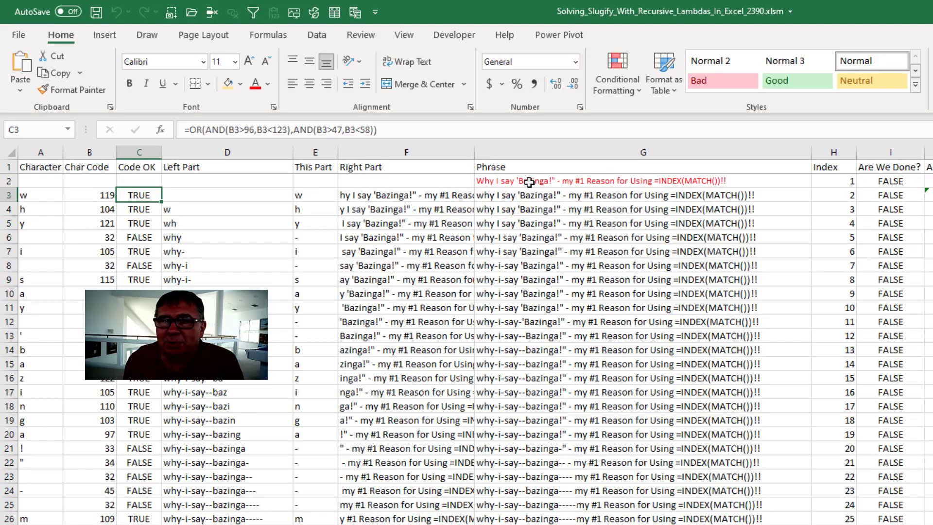
pyautogui.click(531, 180)
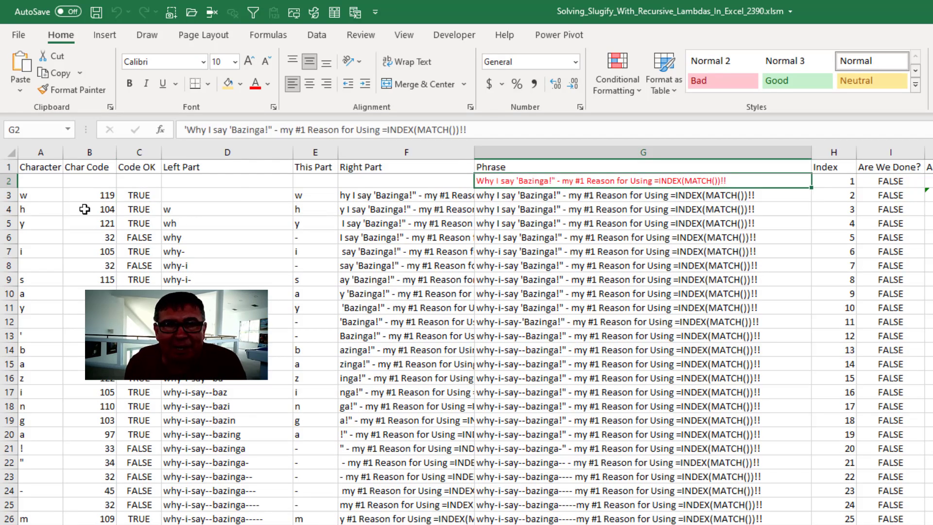
pyautogui.click(45, 195)
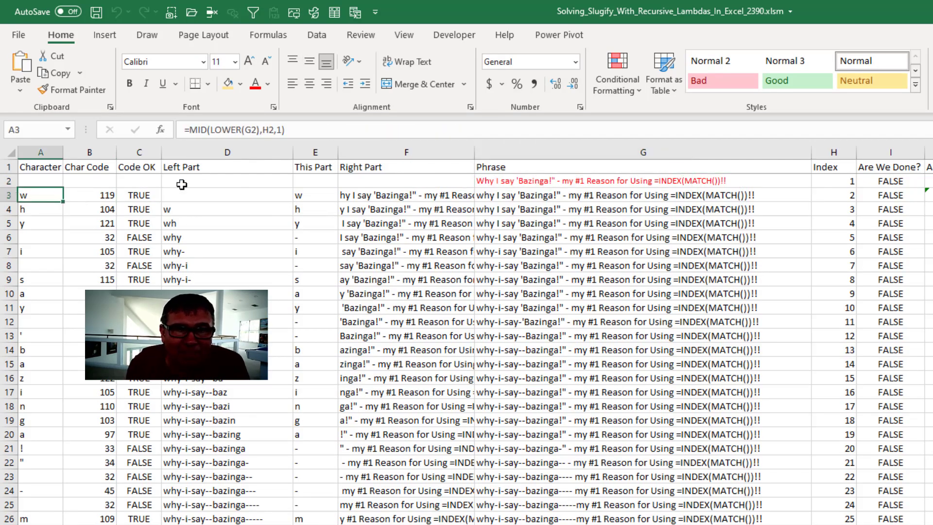
pyautogui.click(99, 196)
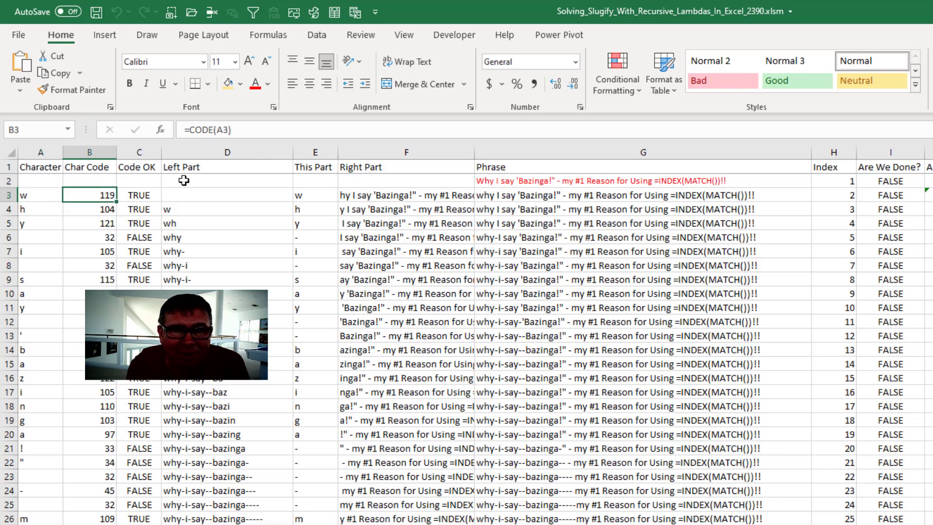
pyautogui.click(139, 194)
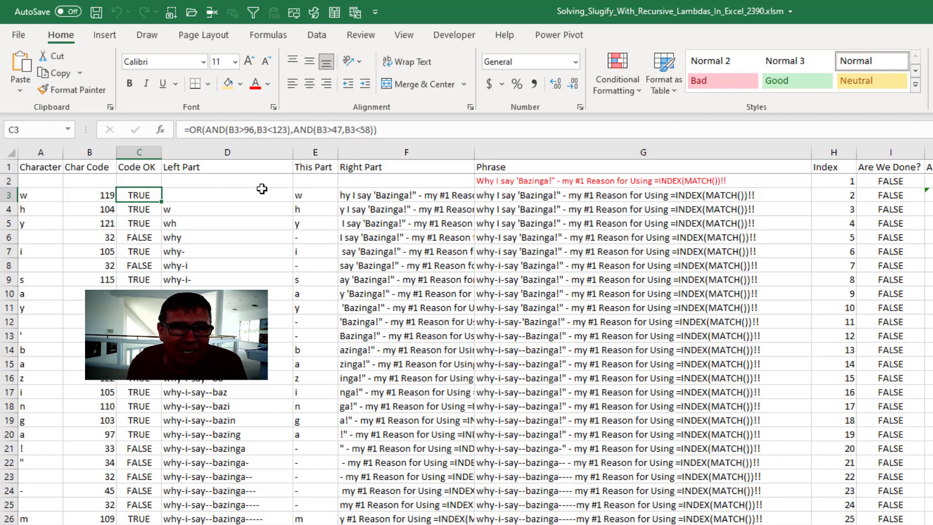
pyautogui.click(235, 196)
pyautogui.click(301, 195)
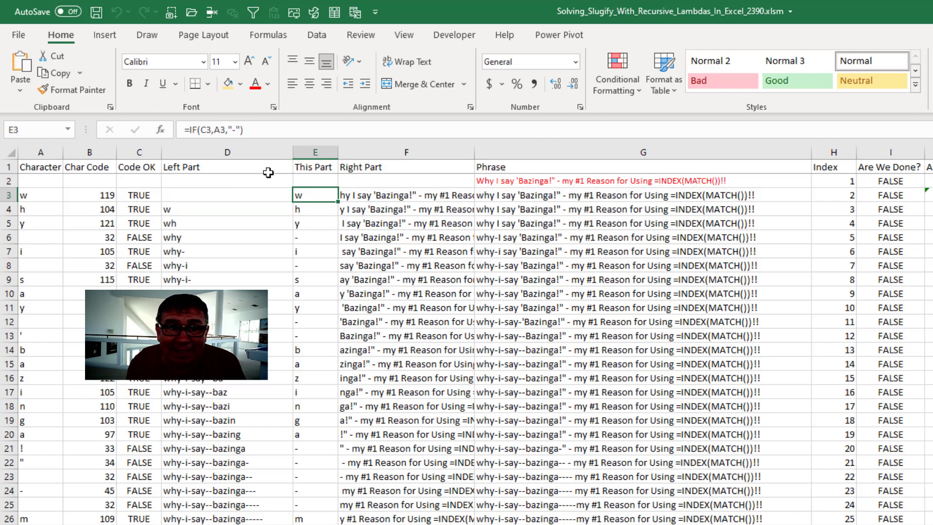
pyautogui.click(369, 195)
pyautogui.click(508, 195)
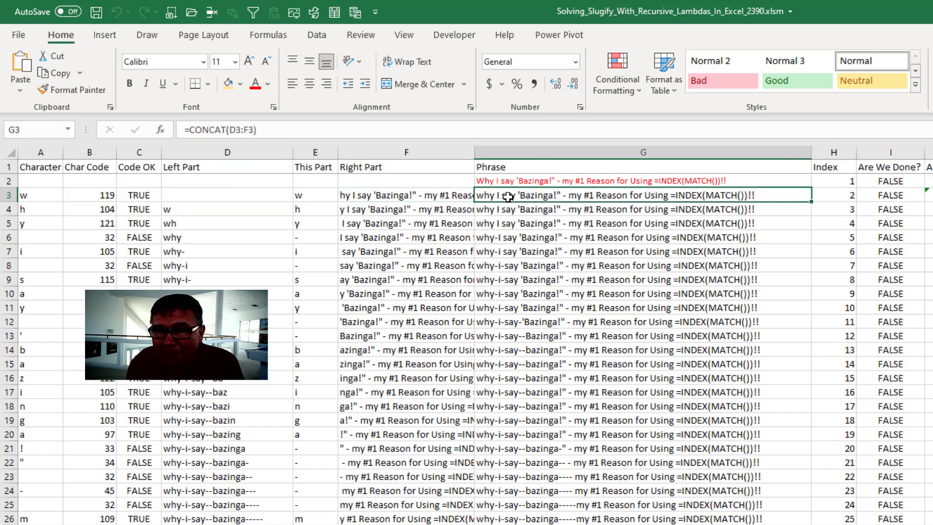
pyautogui.click(848, 194)
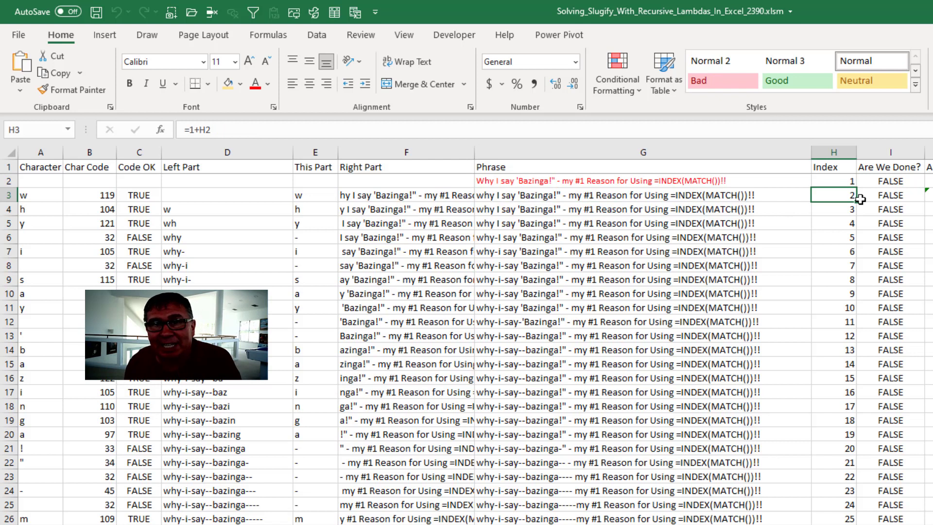
pyautogui.click(880, 195)
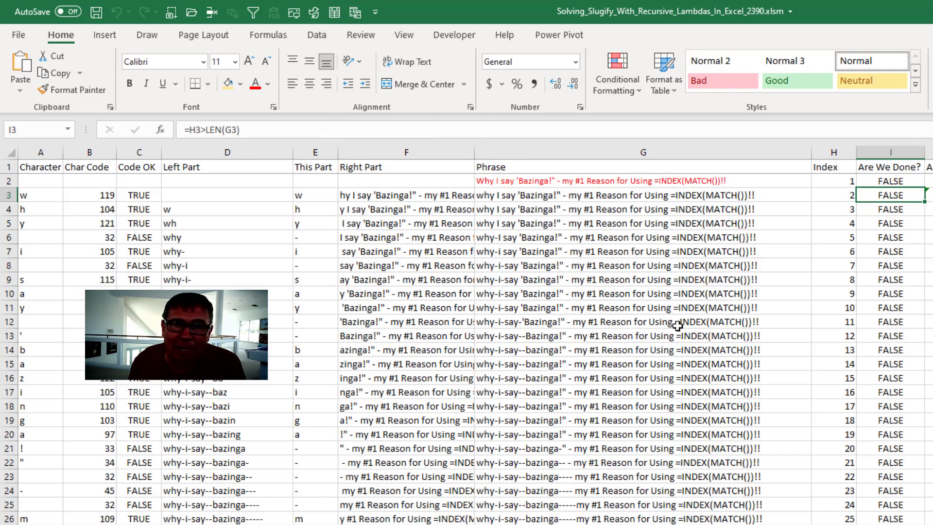
# Inspect the Answer formula in J65, on the last row of the character-by-character worksheet.
pyautogui.scroll(-3, 671, 378)
pyautogui.scroll(-14, 672, 378)
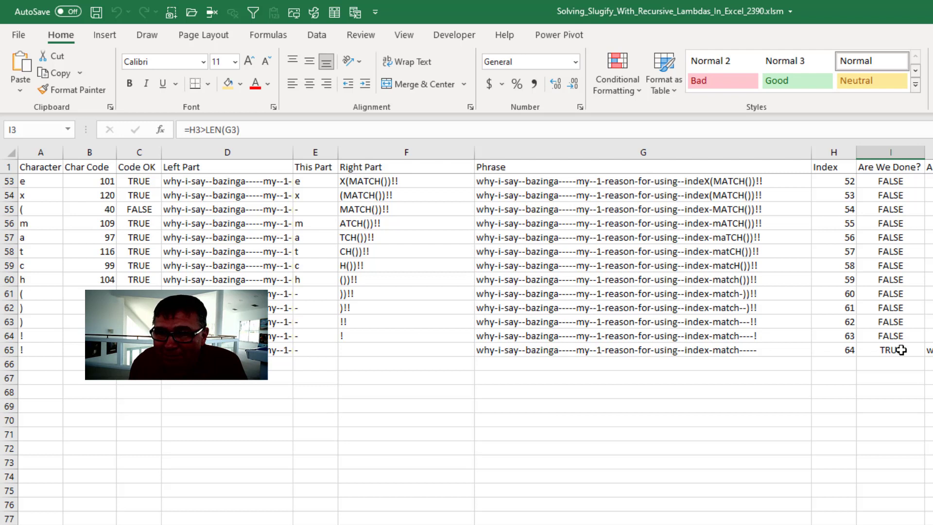
pyautogui.click(930, 350)
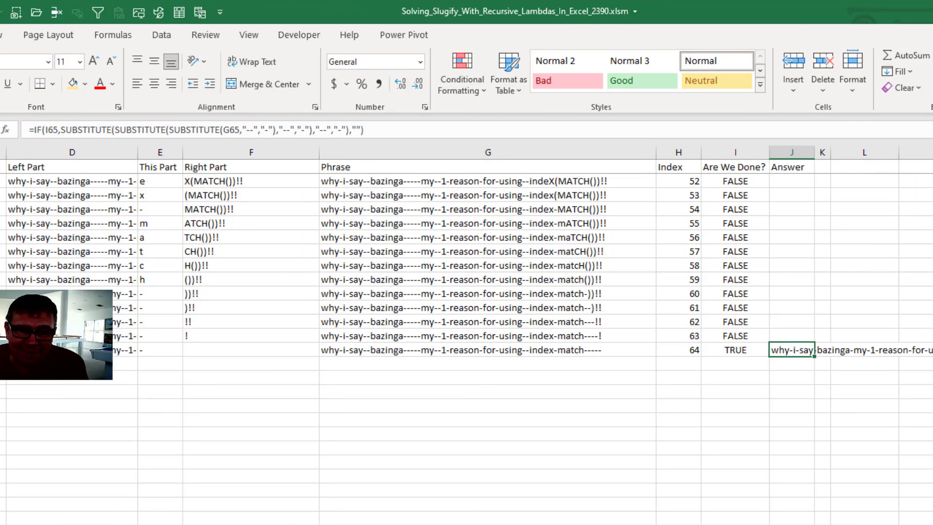
# Review the chain of SUBSTITUTE formulas in the Phrase column of the previous worksheet, from D4 to the final formula in D224.
pyautogui.hotkey('ctrl', 'pageup')
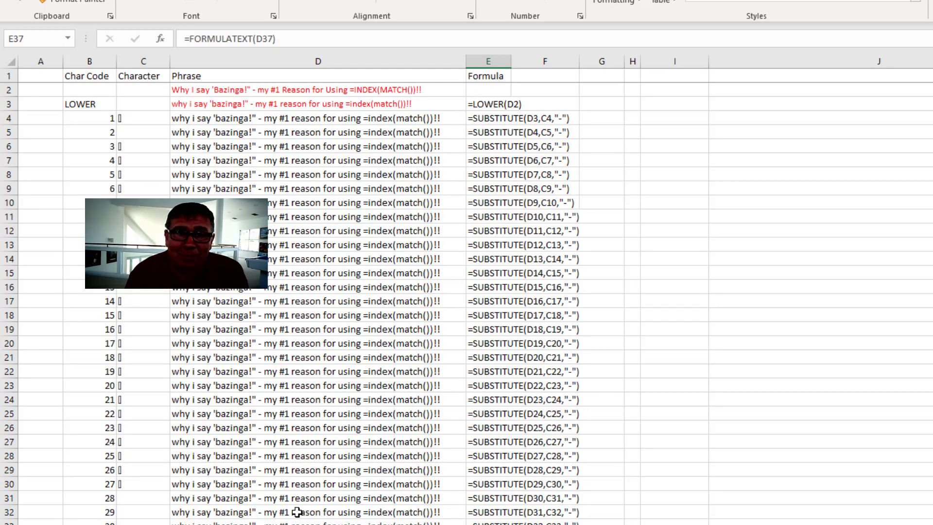
pyautogui.click(272, 122)
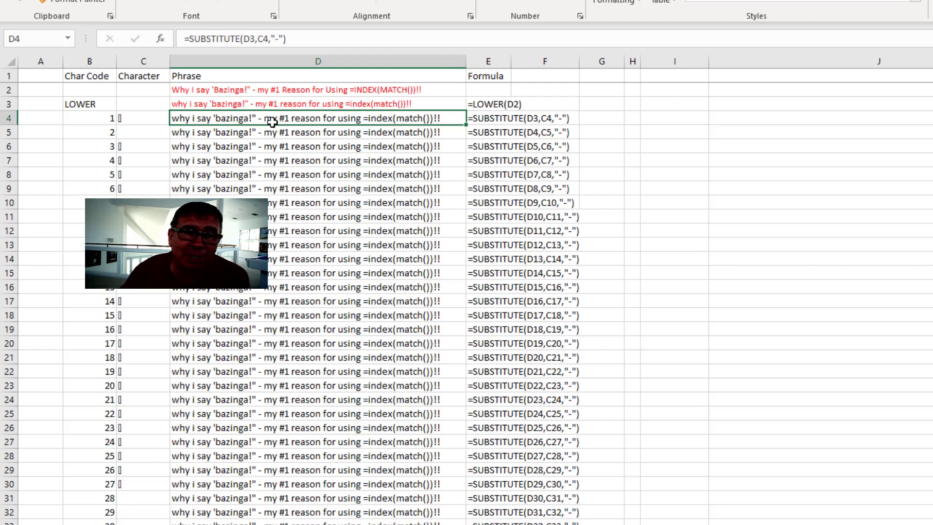
pyautogui.press('Down')
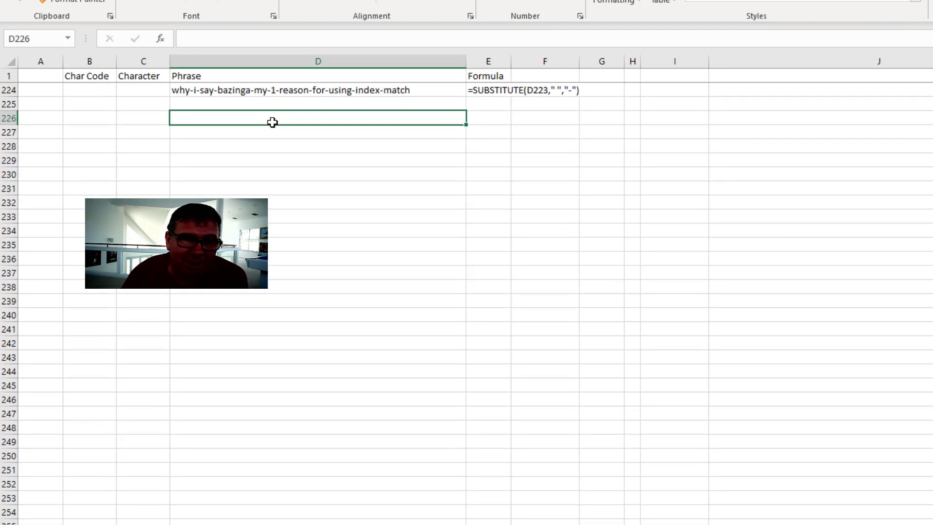
pyautogui.press('Up')
pyautogui.press('Up')
pyautogui.press('Up')
pyautogui.press('Down')
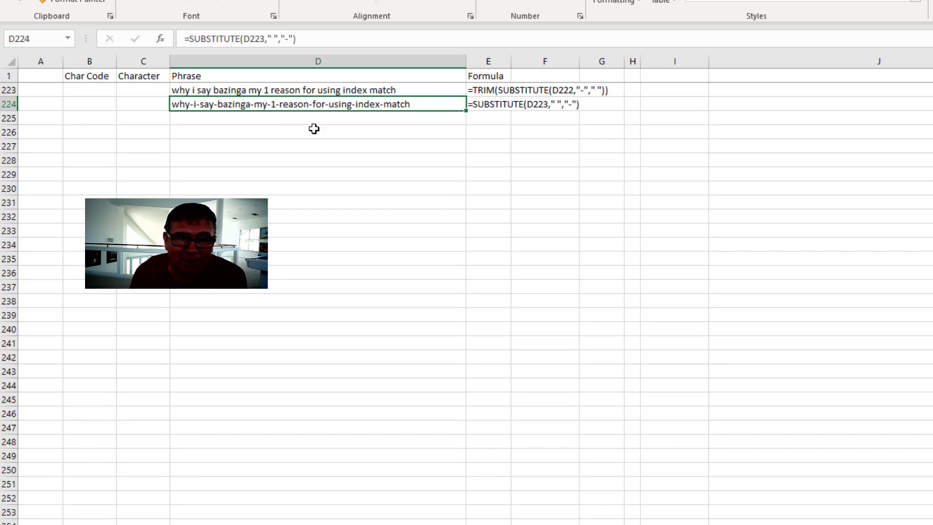
pyautogui.scroll(1, 311, 129)
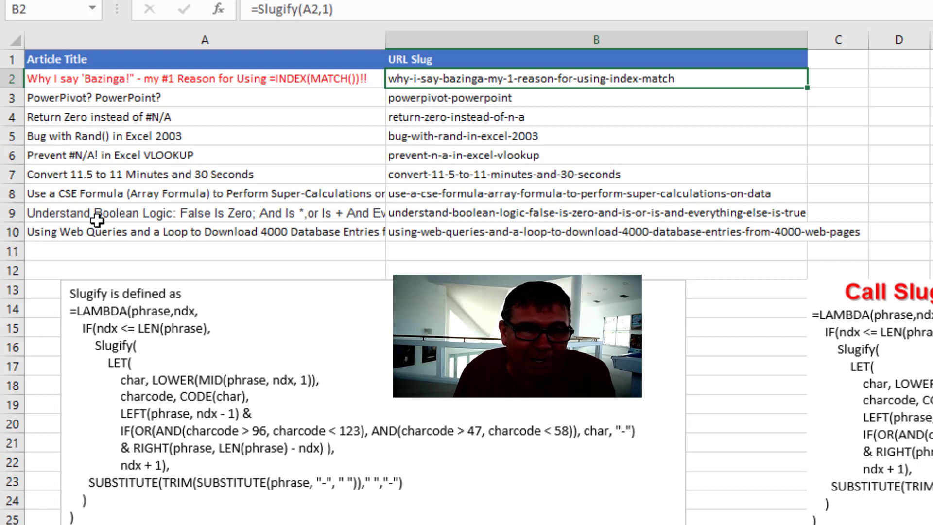
# Examine the Slugify formulas in the URL Slug column and the annotated explanation of the LET section.
pyautogui.click(430, 100)
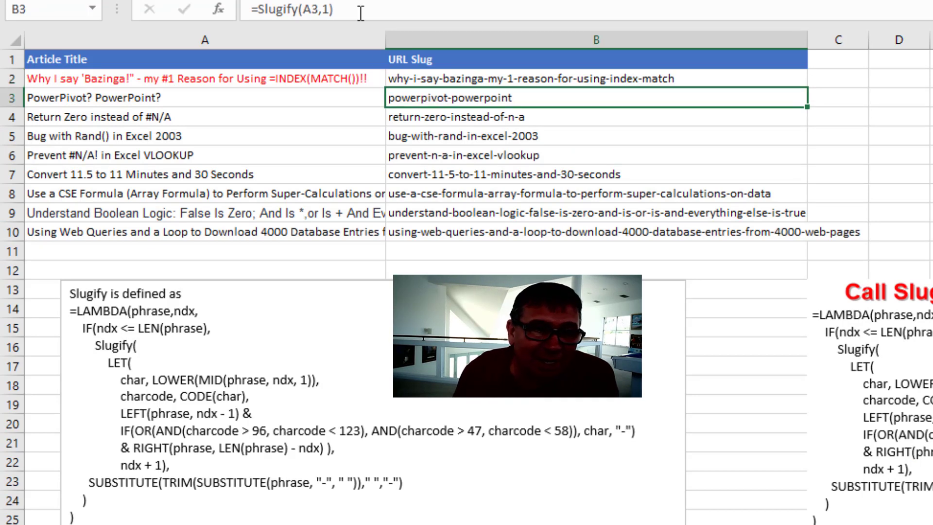
pyautogui.click(444, 118)
pyautogui.click(447, 139)
pyautogui.click(457, 155)
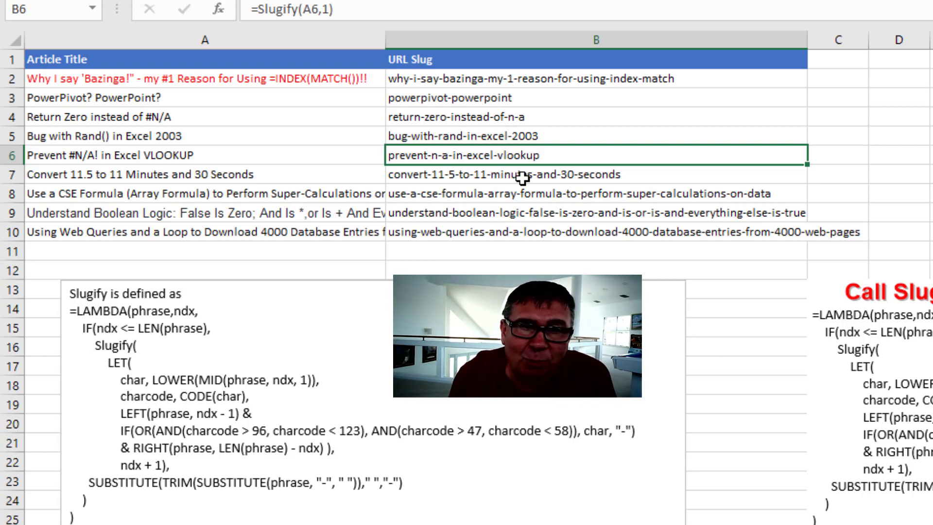
pyautogui.click(449, 80)
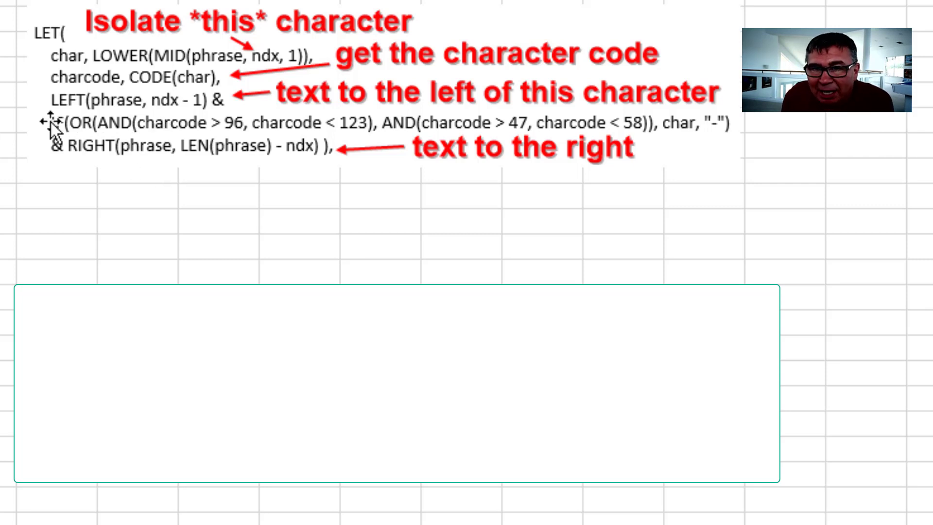
pyautogui.scroll(-5, 658, 208)
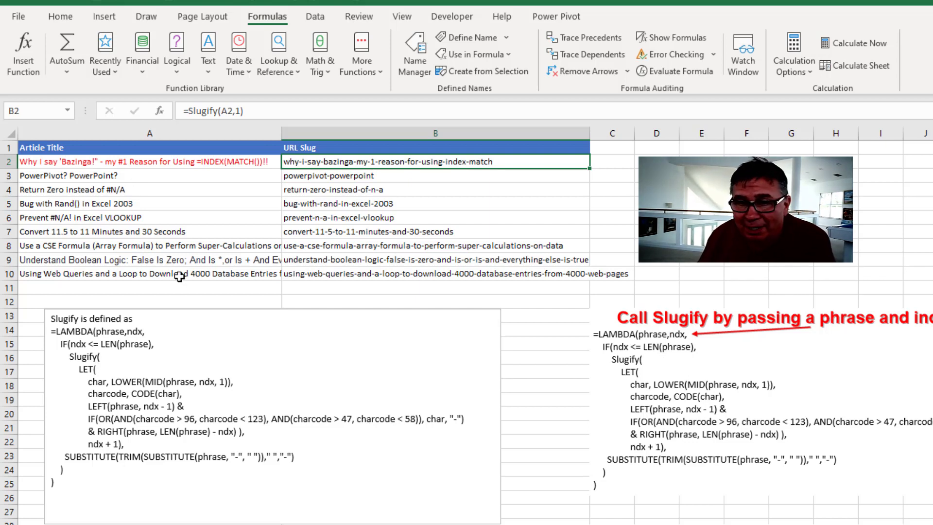
# Highlight the LAMBDA definition in the text box and check the Slugify name's definition in the Name Manager.
pyautogui.moveTo(100, 485); pyautogui.dragTo(30, 334)
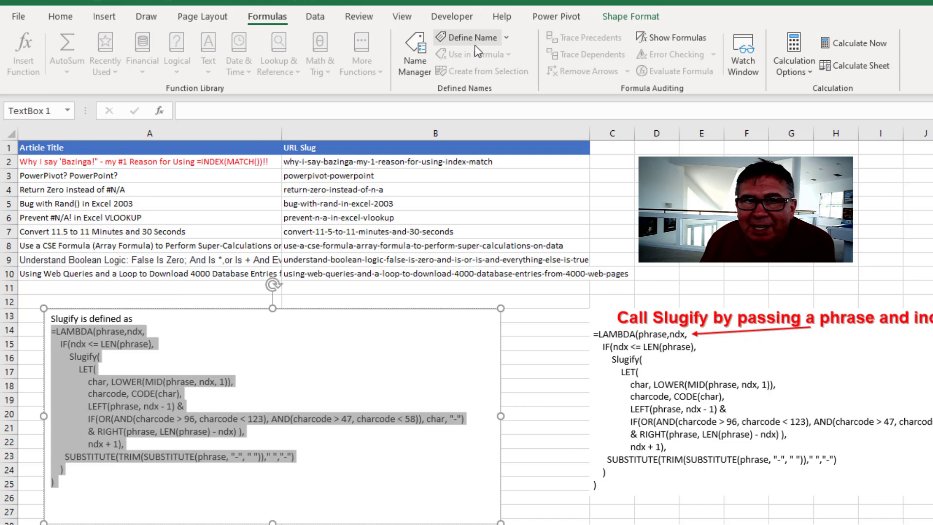
pyautogui.click(558, 371)
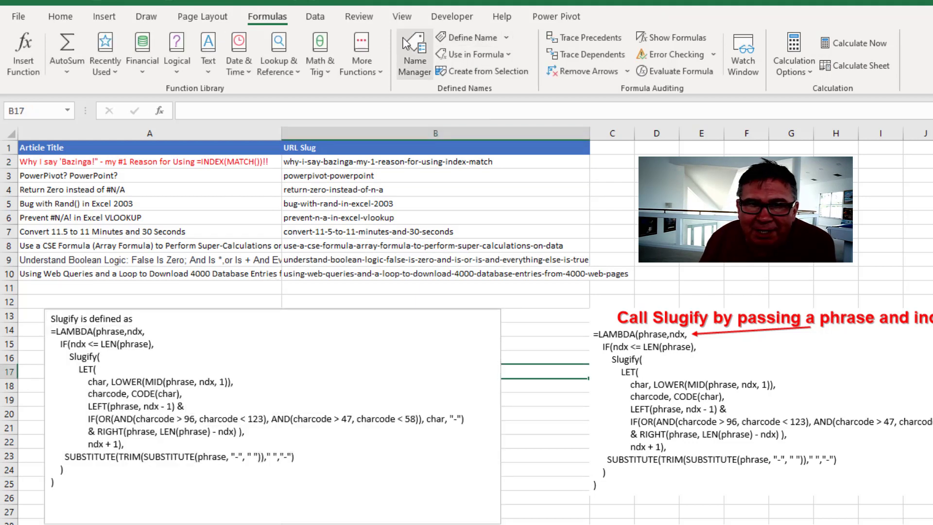
pyautogui.click(413, 49)
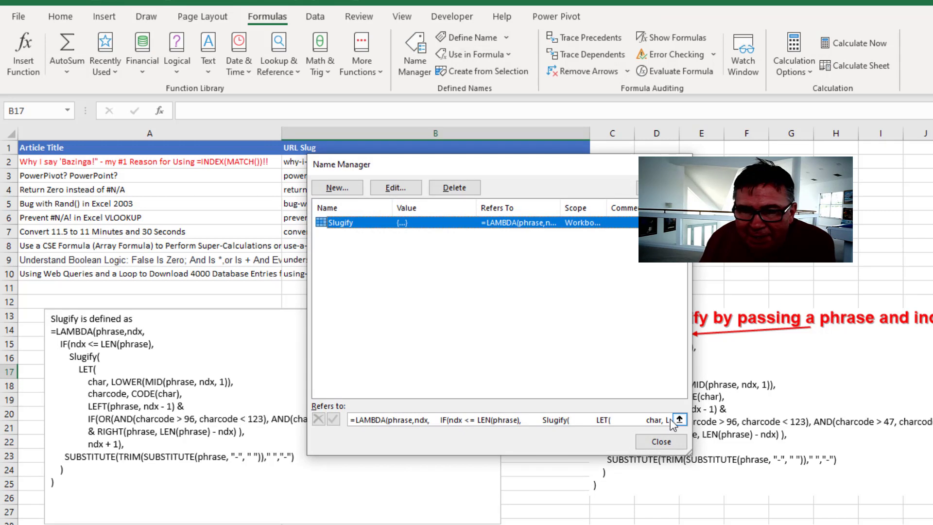
pyautogui.click(660, 443)
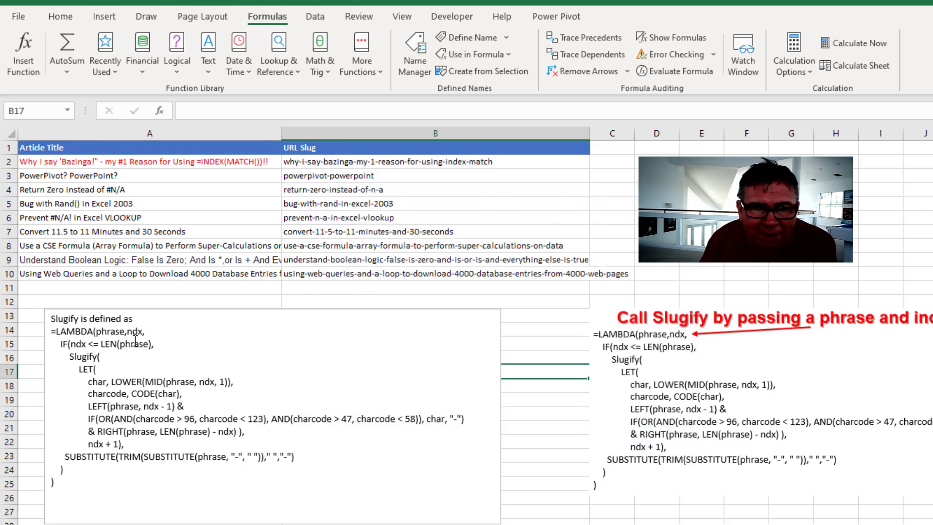
# Enter the test article title "Anything *&*&*(&(*&(&(*kjlksadjlkasjd" in cell A11.
pyautogui.click(81, 285)
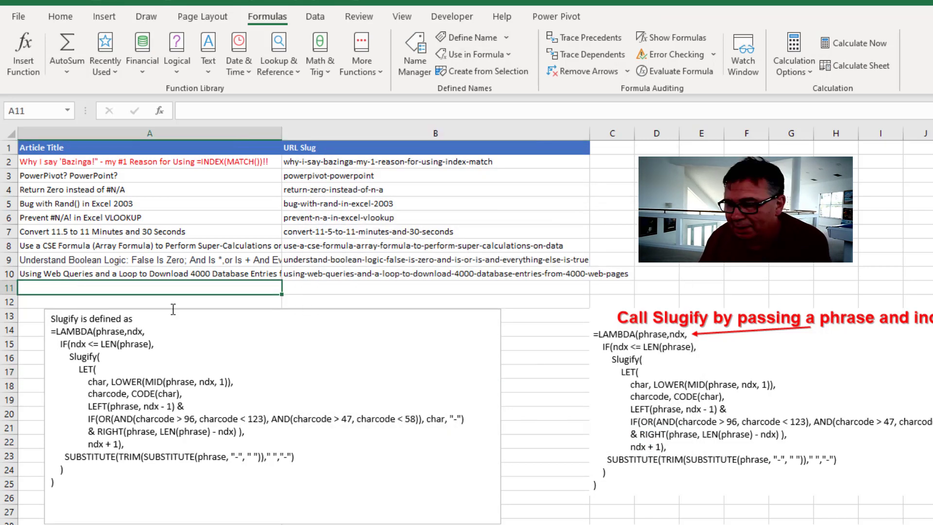
pyautogui.write('ANything')
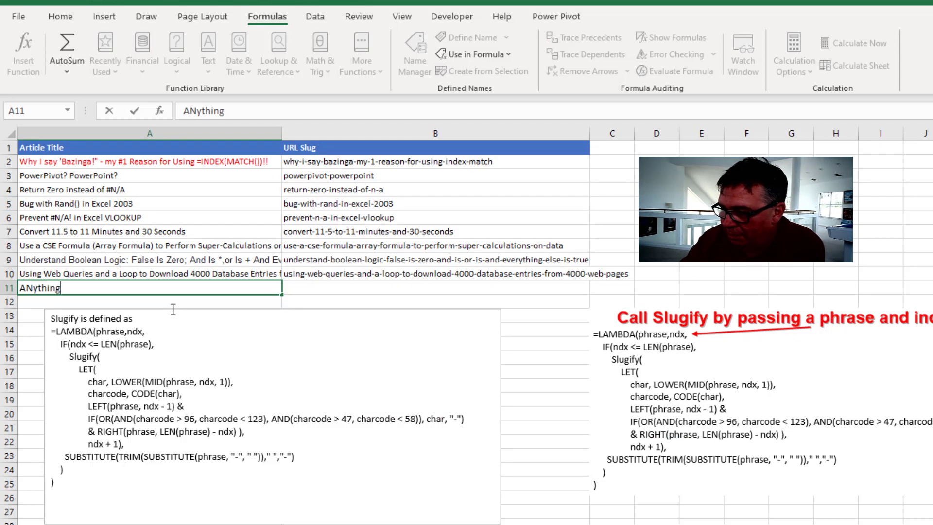
pyautogui.write(' *&*&*(&(*&(&(*kjlksadjlkasjd')
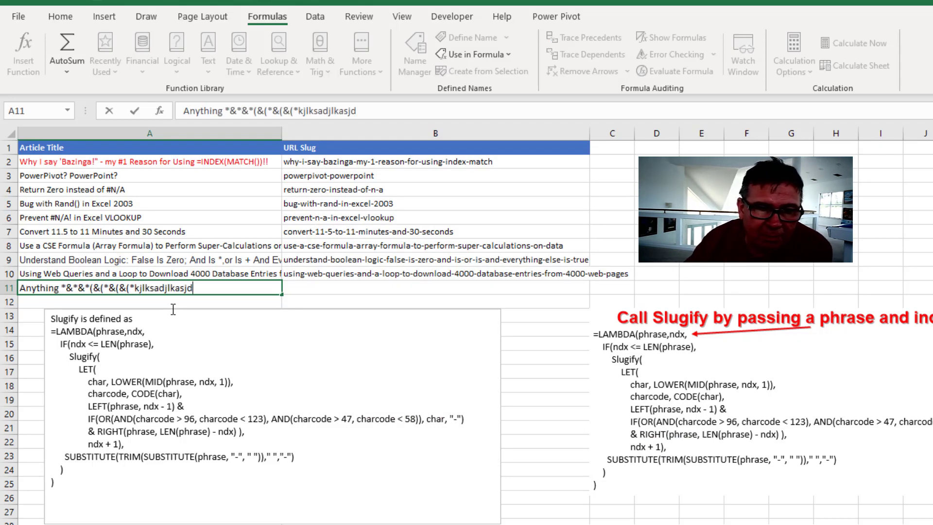
pyautogui.press('Up')
pyautogui.press('Down')
# Enter the formula =Slugify(A11,1) in cell B11 to generate the new title's URL slug.
pyautogui.press('Right')
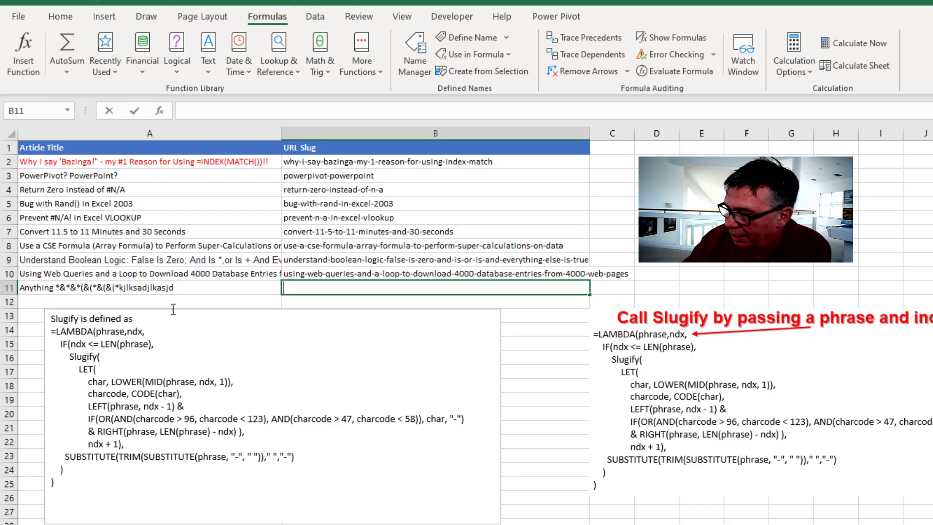
pyautogui.write('=slu')
pyautogui.press('Tab')
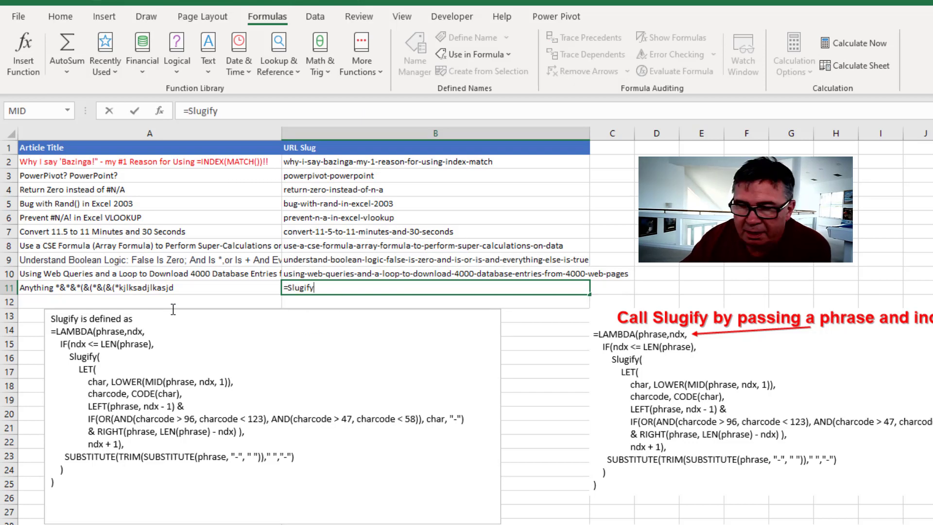
pyautogui.write('(')
pyautogui.press('Left')
pyautogui.write(',1)')
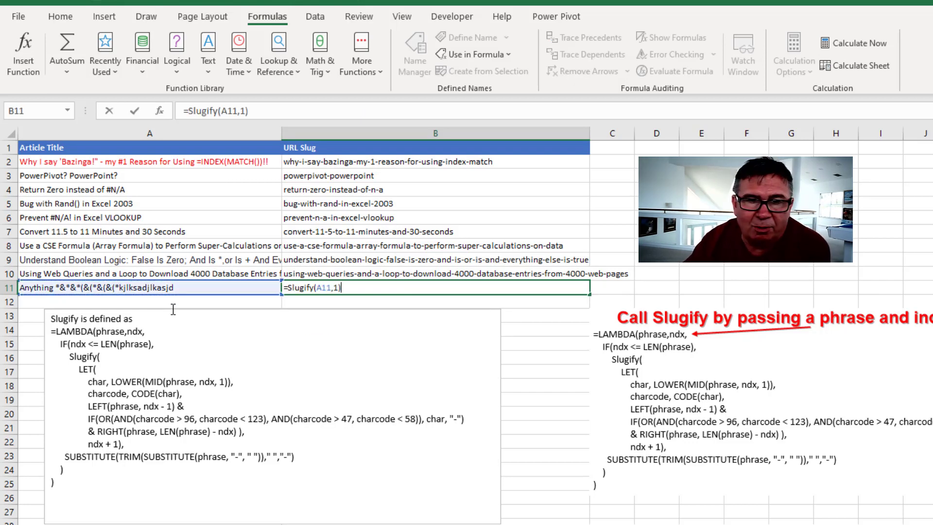
pyautogui.press('Return')
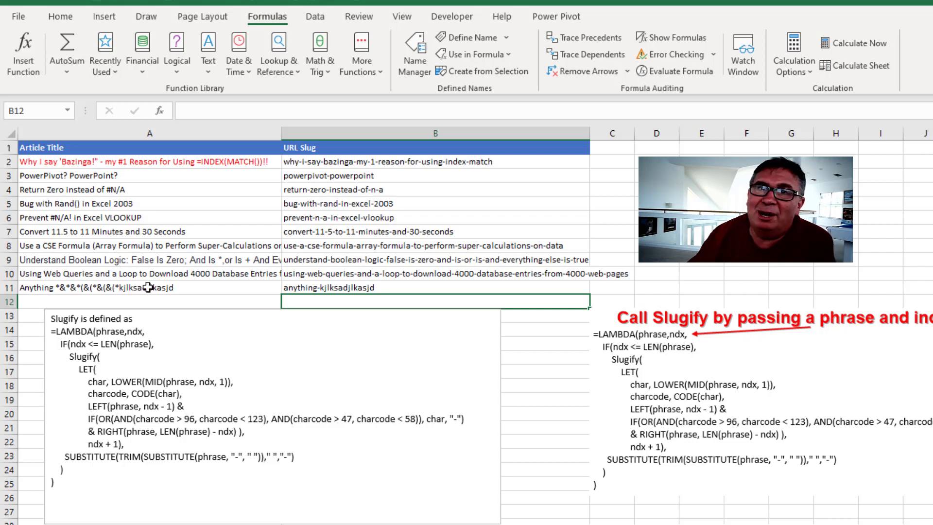